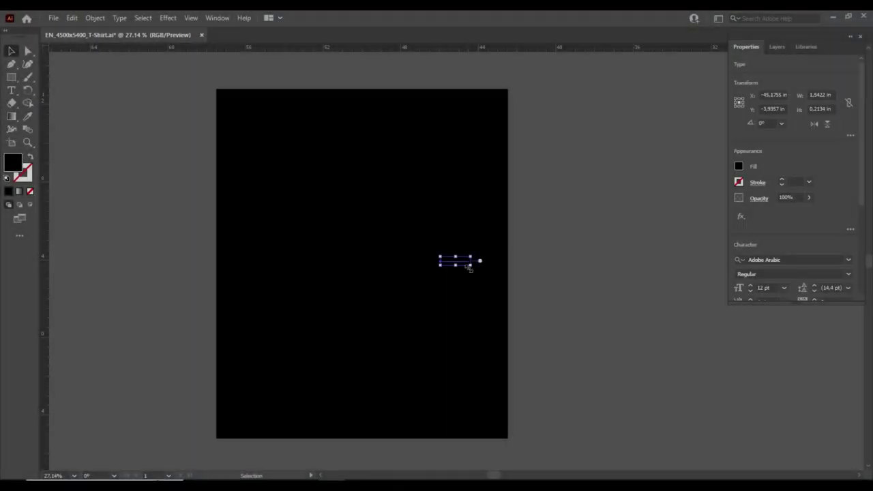
Enlarge the slogan, fill it white and place it across the artboard top
drag(470, 265, 633, 214)
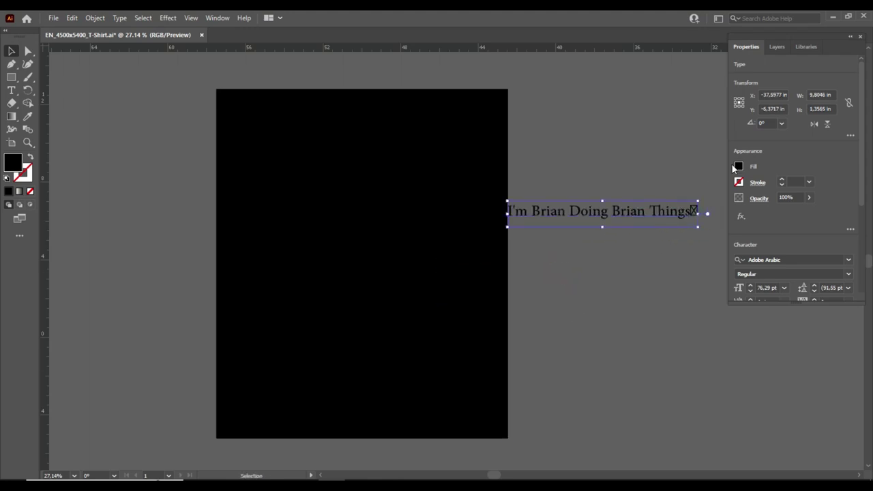
click(739, 165)
click(622, 206)
click(695, 213)
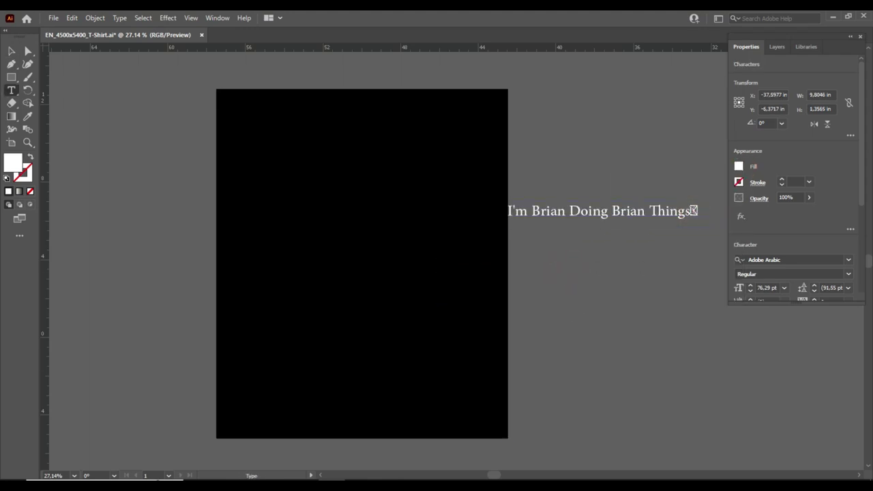
click(11, 54)
mouse_move(559, 212)
mouse_down()
mouse_move(437, 170)
mouse_move(516, 168)
mouse_up()
drag(461, 155, 437, 136)
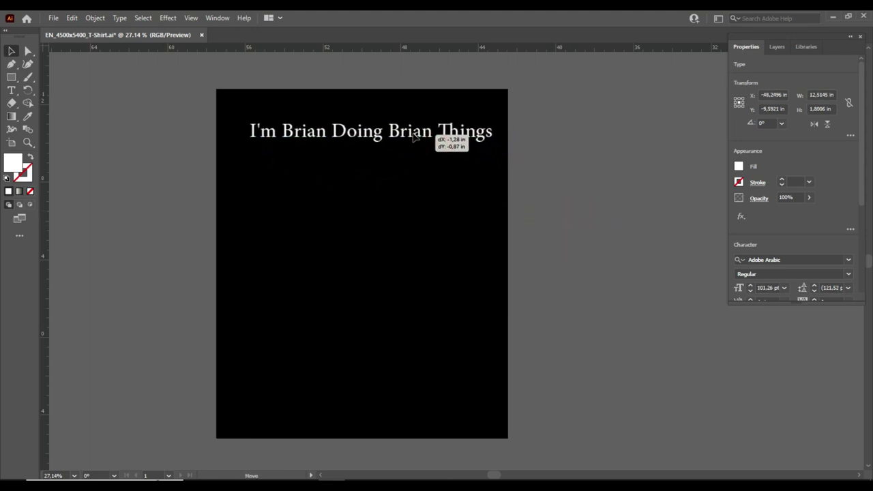
Set the slogan in Aachen Std Bold
drag(839, 303, 840, 463)
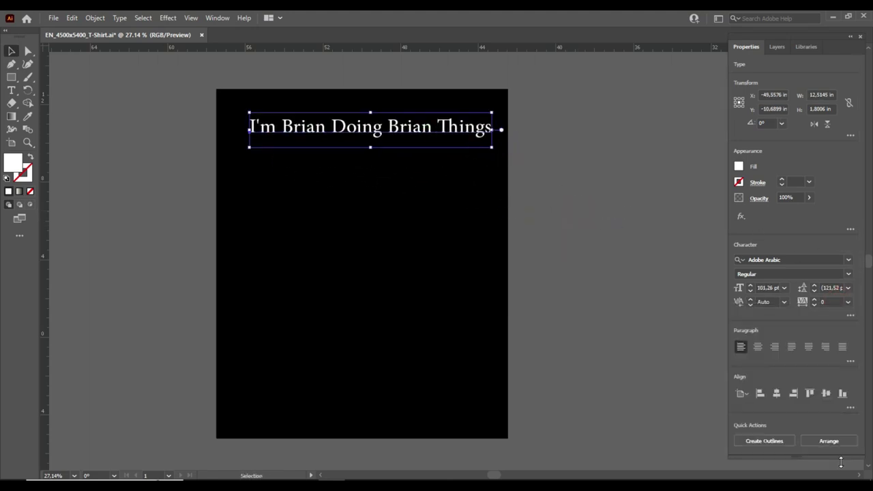
click(848, 260)
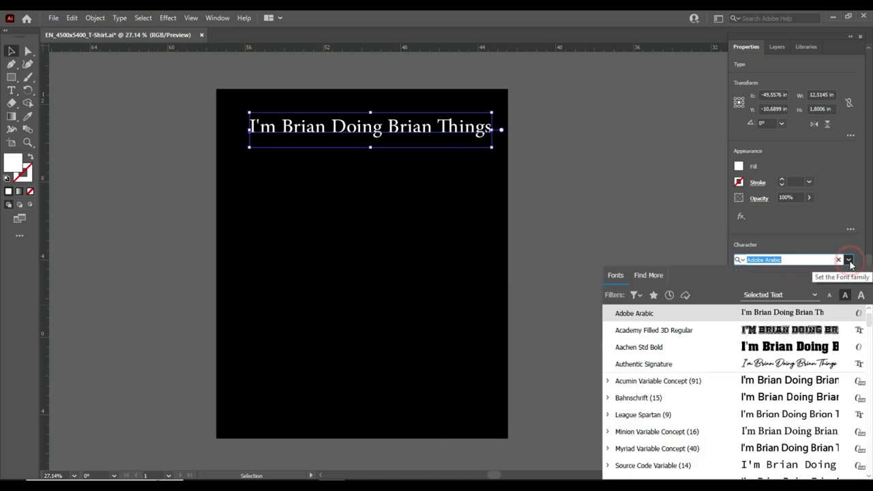
click(775, 349)
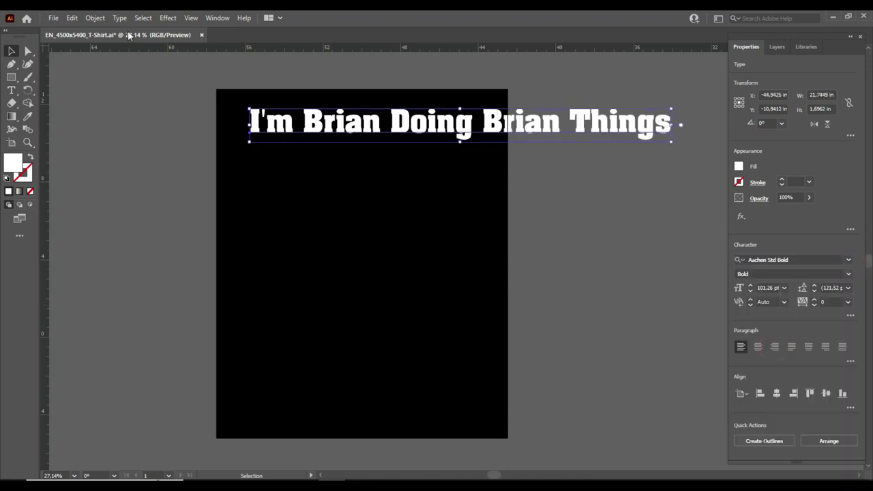
Change the slogan to UPPERCASE and duplicate it twice below
click(90, 20)
mouse_move(119, 17)
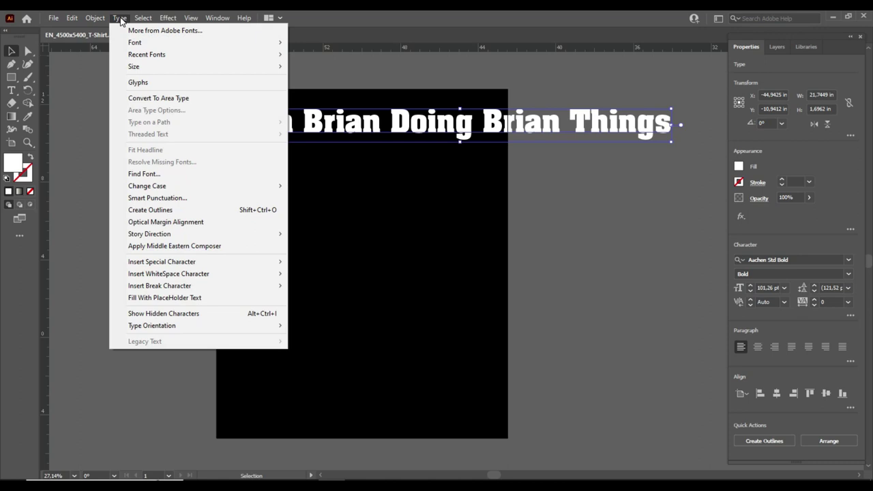
mouse_move(146, 185)
click(314, 185)
drag(369, 126, 367, 126)
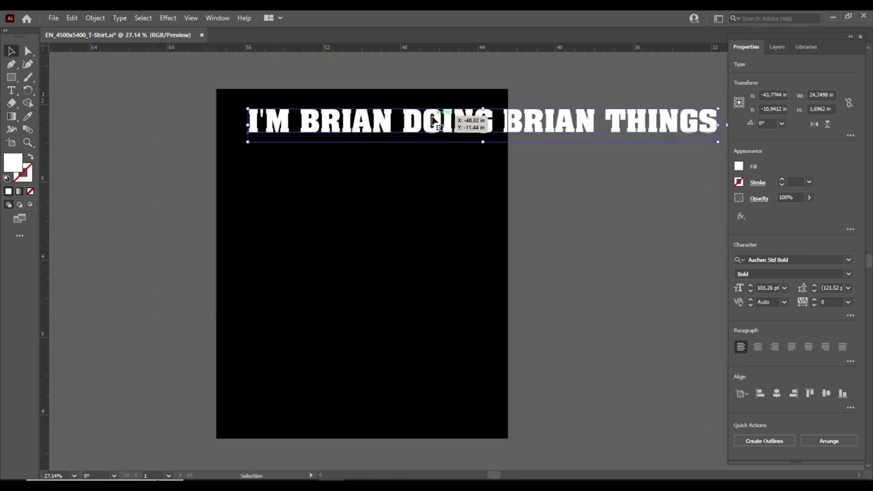
drag(433, 120, 432, 197)
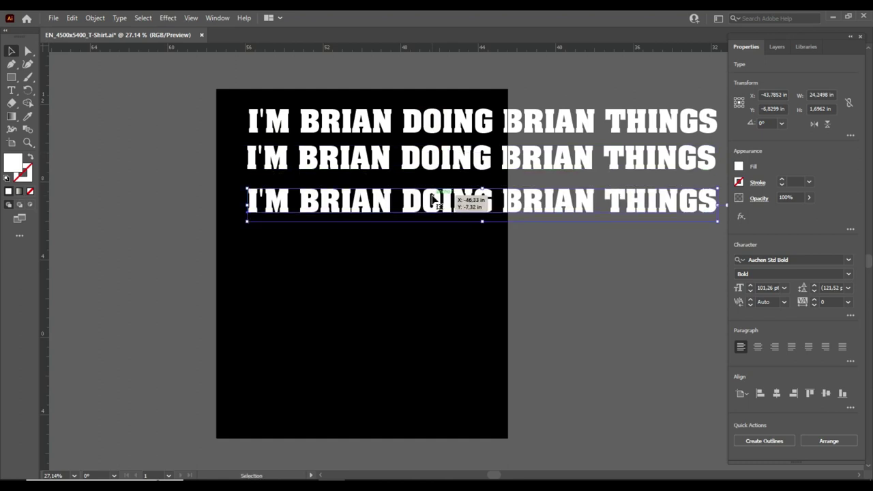
Trim the three copies to read 'I'M BRIAN', 'DOING BRIAN' and 'THINGS'
double_click(402, 122)
drag(401, 121, 716, 124)
key(BackSpace)
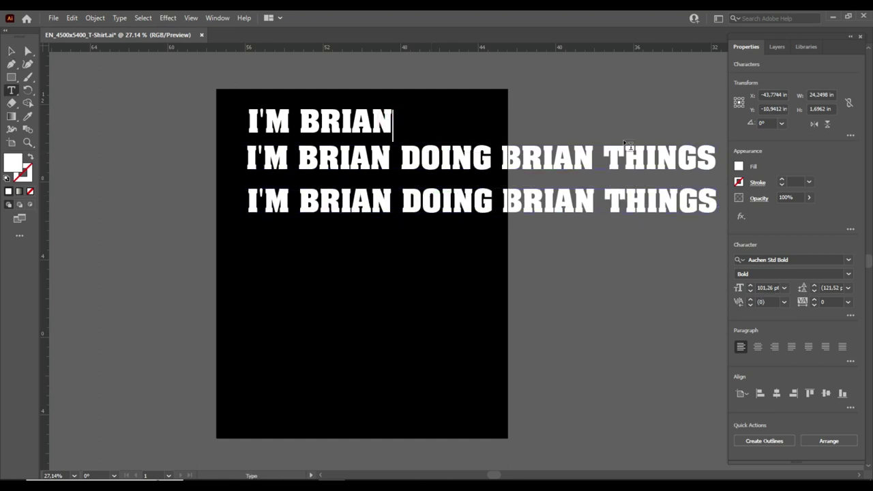
drag(401, 158, 240, 158)
key(BackSpace)
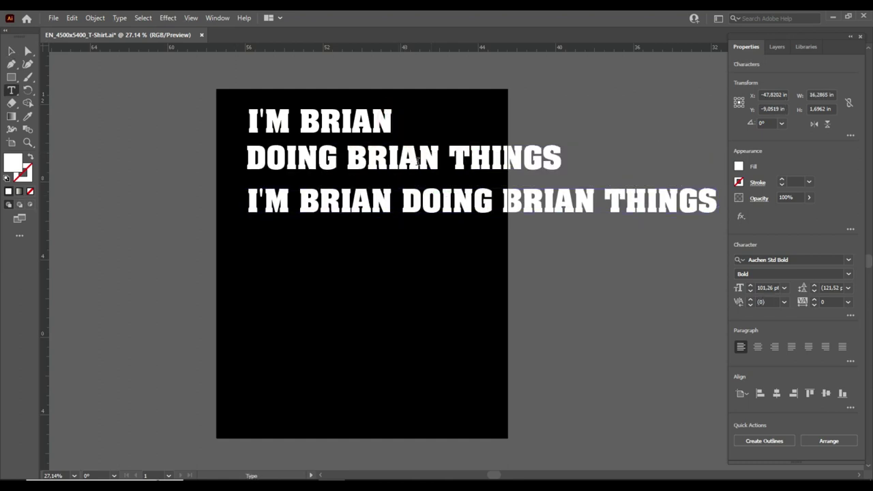
drag(439, 156, 562, 158)
key(BackSpace)
drag(606, 199, 205, 199)
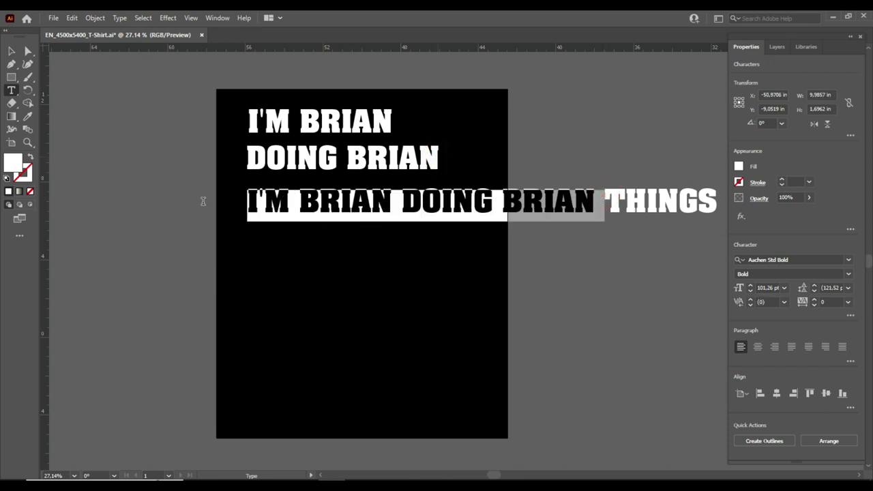
key(BackSpace)
click(11, 52)
click(331, 253)
Move the lower lines down and enlarge the I'M BRIAN top line
key(t)
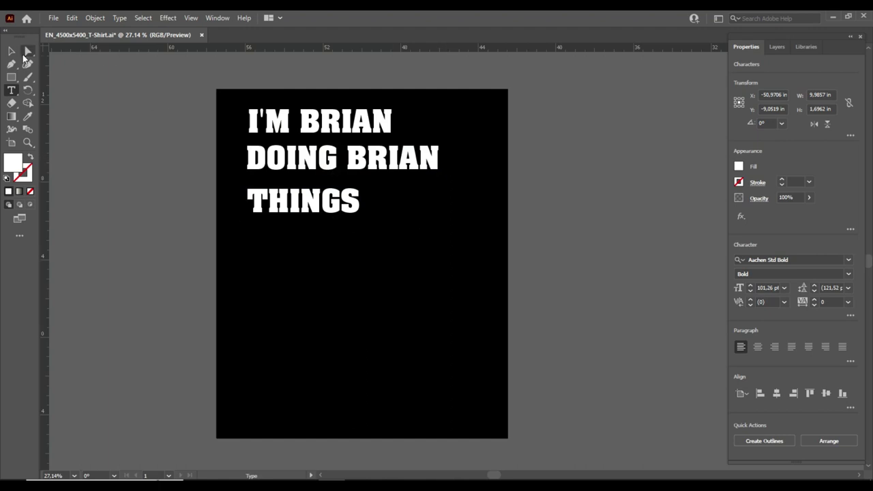
click(11, 52)
click(312, 169)
click(286, 253)
click(289, 179)
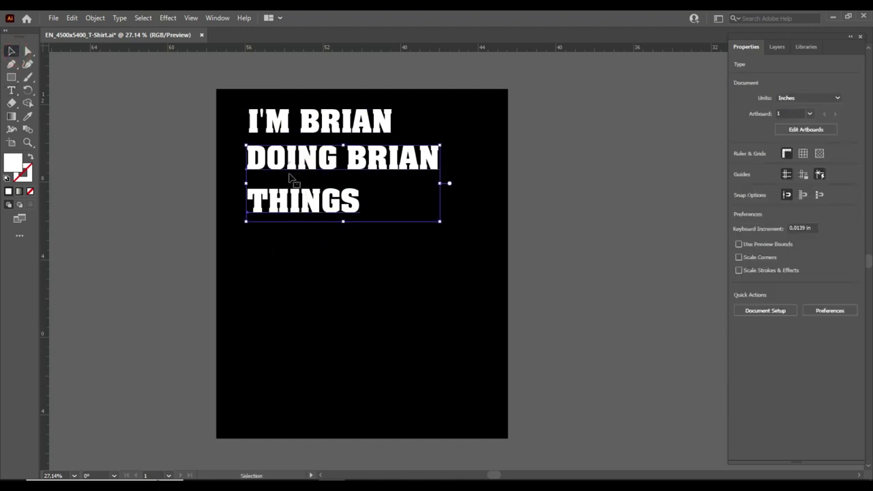
drag(290, 179, 292, 243)
click(318, 133)
drag(394, 141, 497, 165)
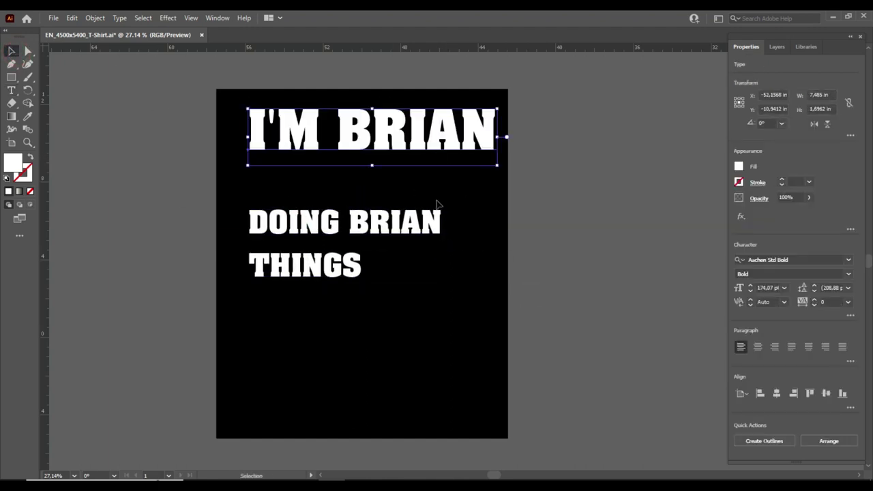
drag(429, 150, 417, 150)
drag(497, 169, 498, 194)
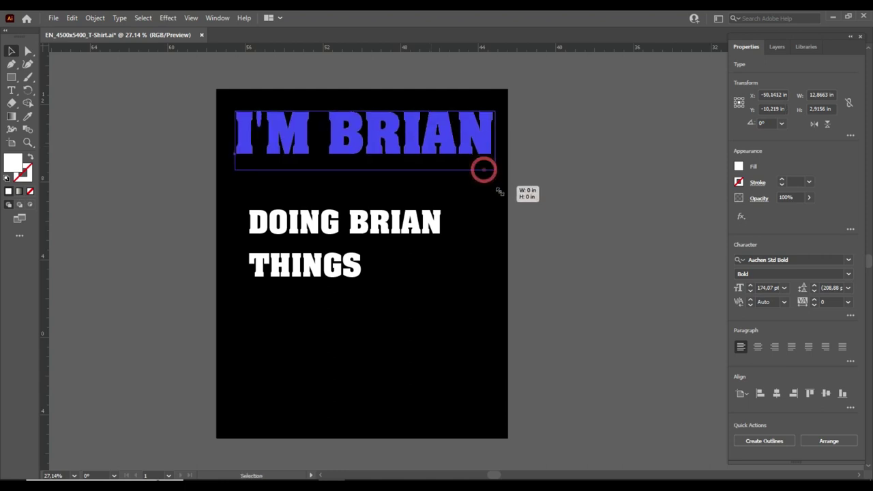
Scale DOING BRIAN and THINGS to the top line's width and tighten the stack
mouse_move(399, 240)
mouse_down()
mouse_move(388, 201)
mouse_move(491, 288)
mouse_up()
mouse_move(333, 273)
mouse_down()
mouse_move(321, 238)
mouse_move(486, 384)
mouse_up()
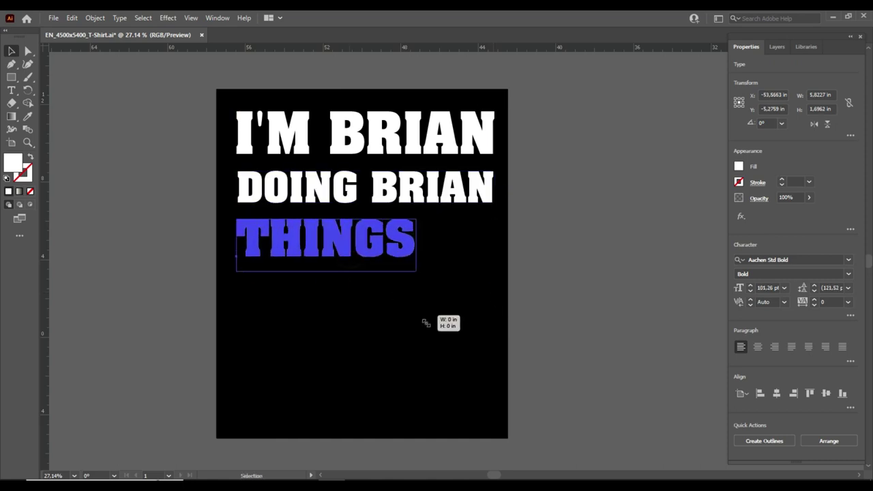
drag(384, 189, 407, 186)
drag(394, 240, 409, 231)
click(375, 279)
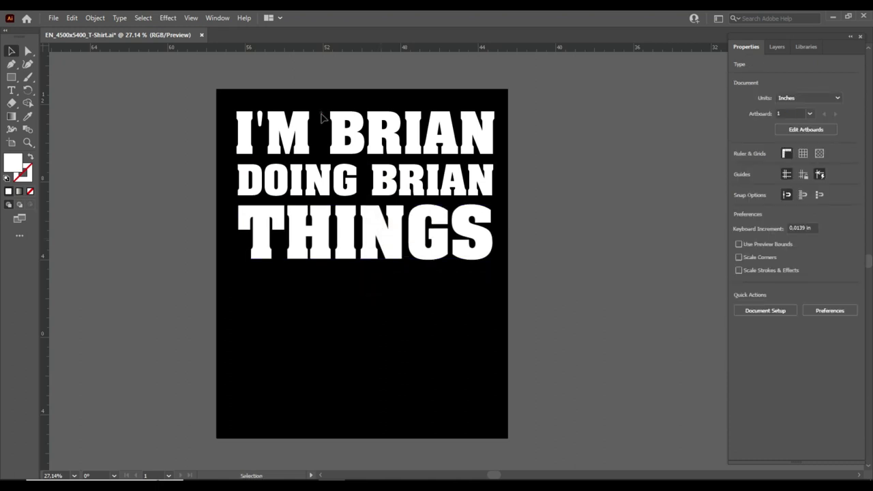
Move the three-line text block lower and enlarge it
drag(353, 315, 353, 315)
drag(347, 225, 346, 264)
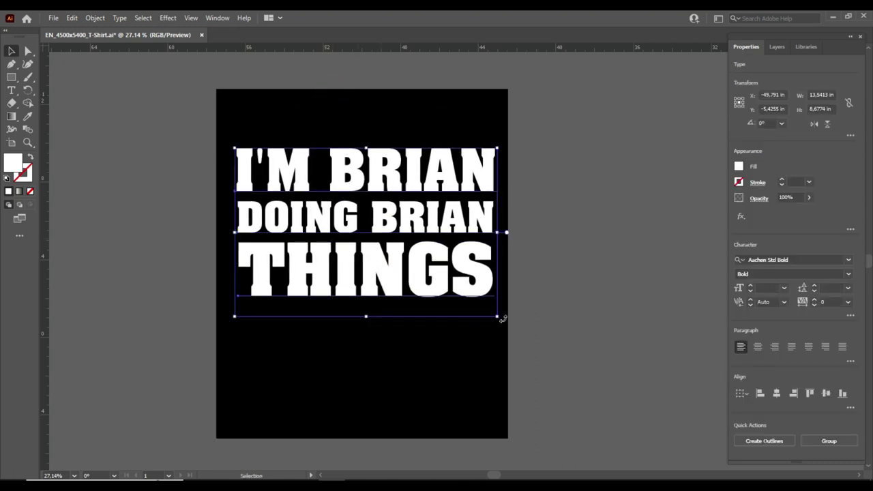
drag(494, 318, 504, 320)
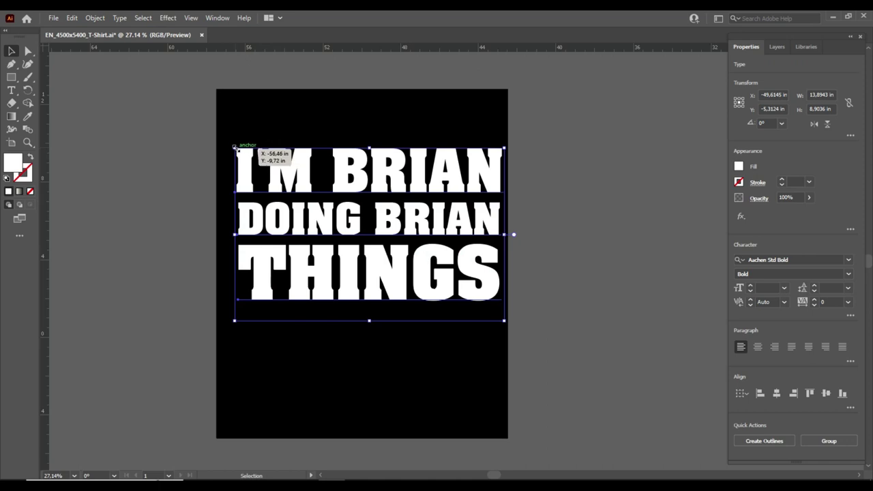
drag(234, 146, 219, 138)
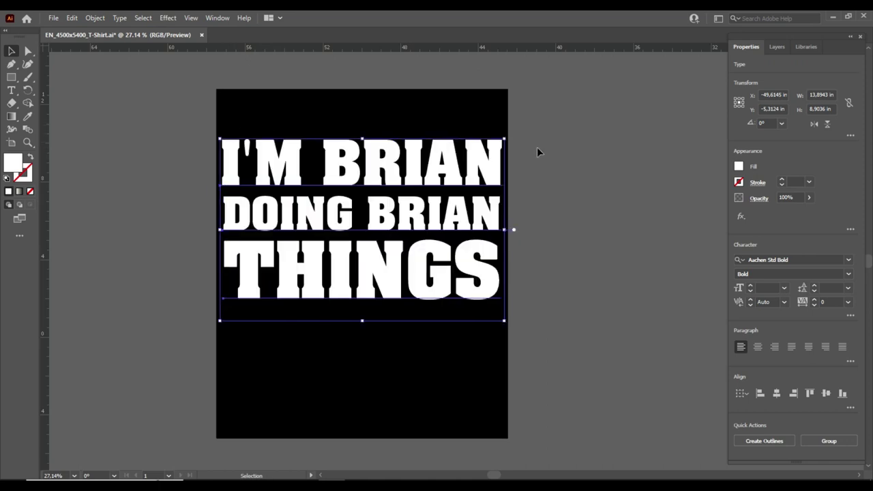
drag(437, 148, 424, 90)
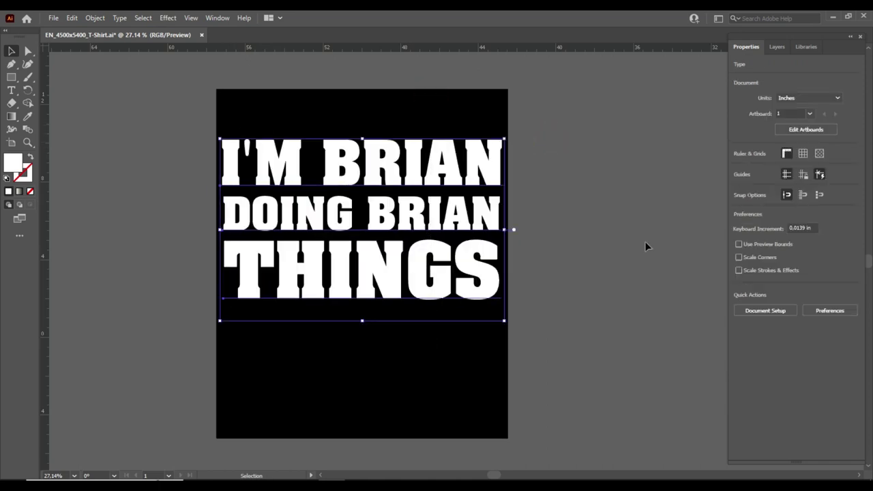
Give the lettering a white stroke and no fill
click(738, 182)
click(627, 226)
click(739, 166)
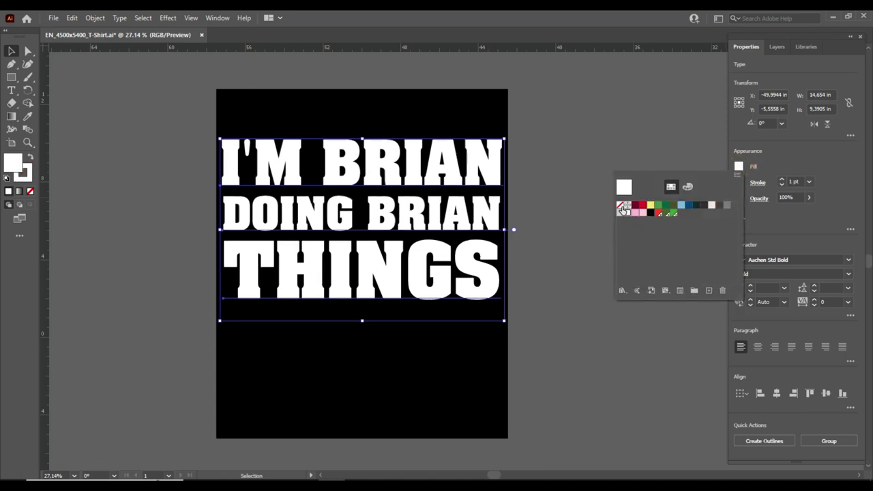
click(623, 206)
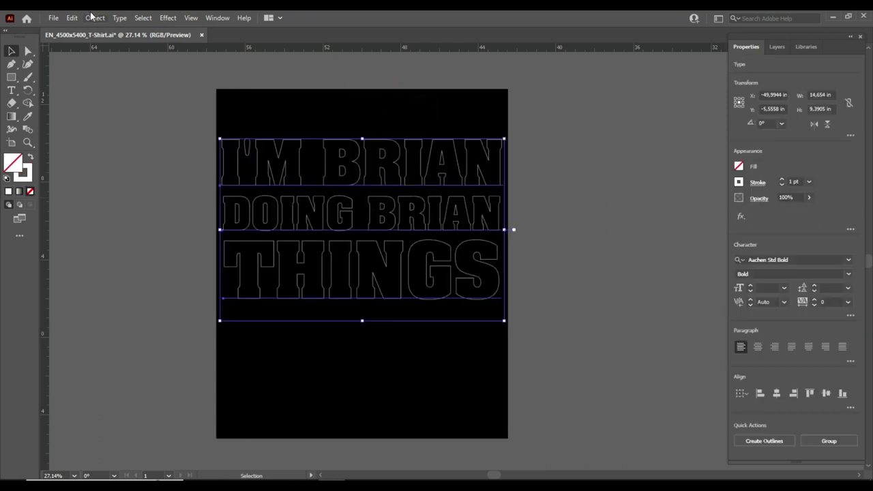
Expand the text into outlined letter shapes with Object > Expand
click(93, 16)
click(122, 147)
click(404, 313)
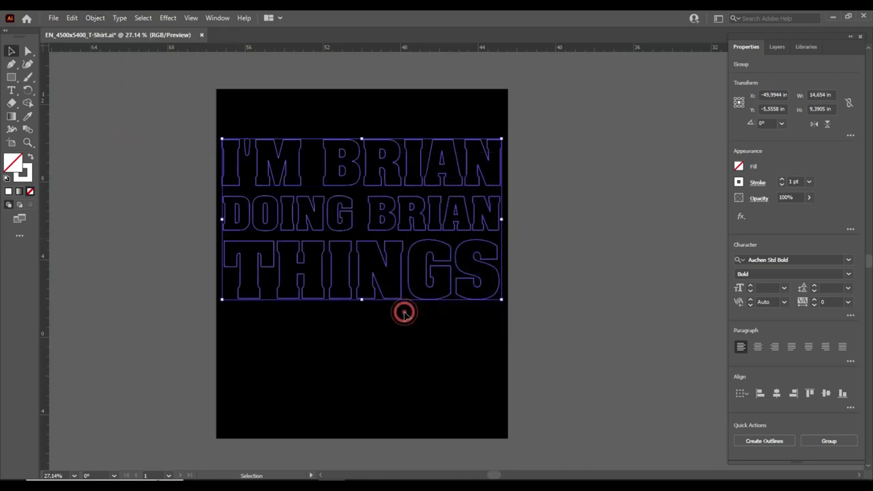
click(463, 339)
Open 18653.eps and the 14552 gradient file from Downloads in their own tabs
right_click(302, 36)
click(333, 84)
click(194, 117)
double_click(271, 133)
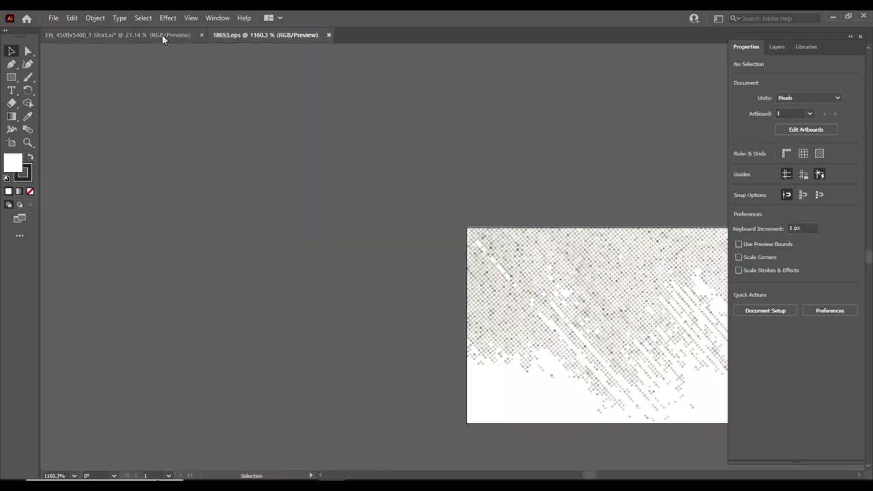
click(162, 34)
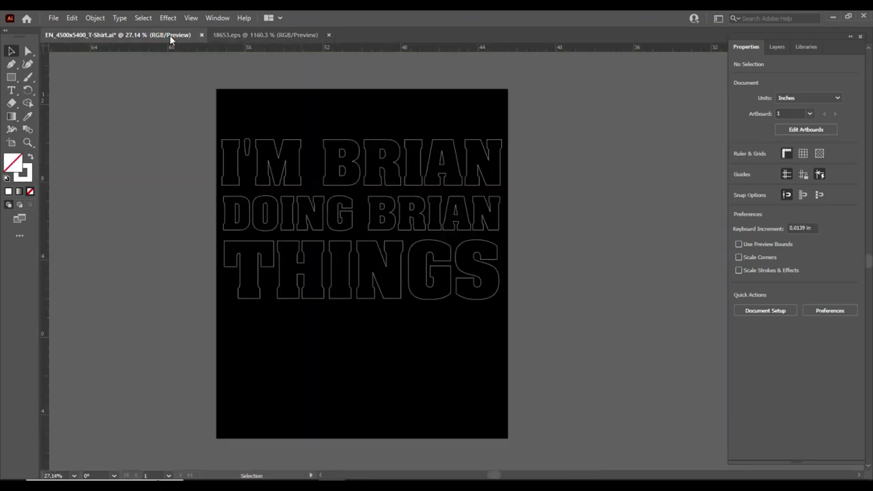
right_click(371, 39)
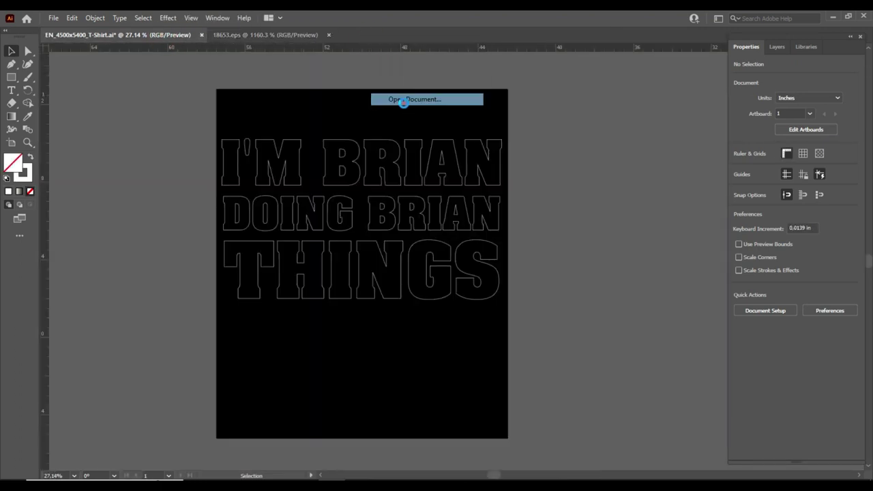
click(408, 98)
click(337, 146)
click(484, 285)
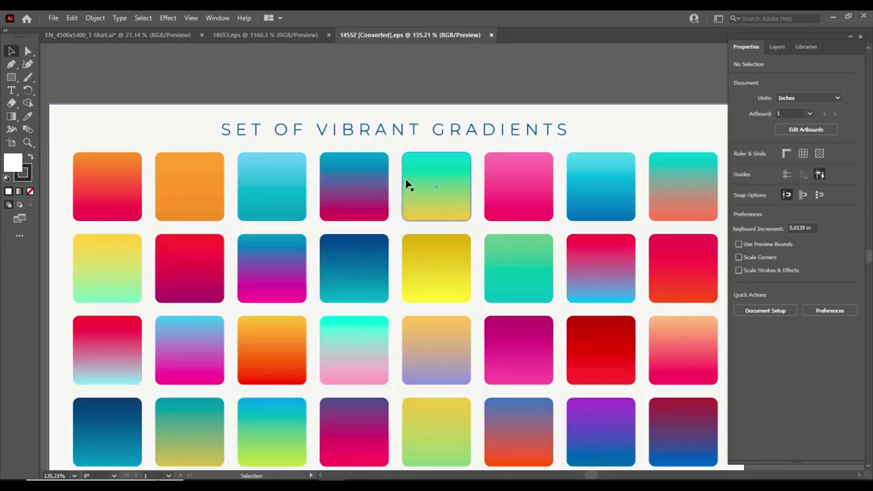
Ungroup the gradient squares in the 14552 file
scroll(477, 231, down, 1)
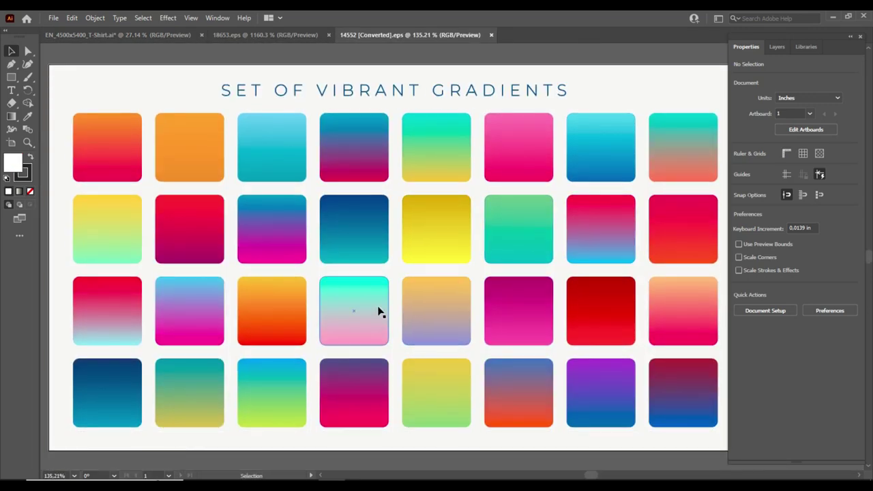
drag(519, 305, 466, 298)
click(466, 232)
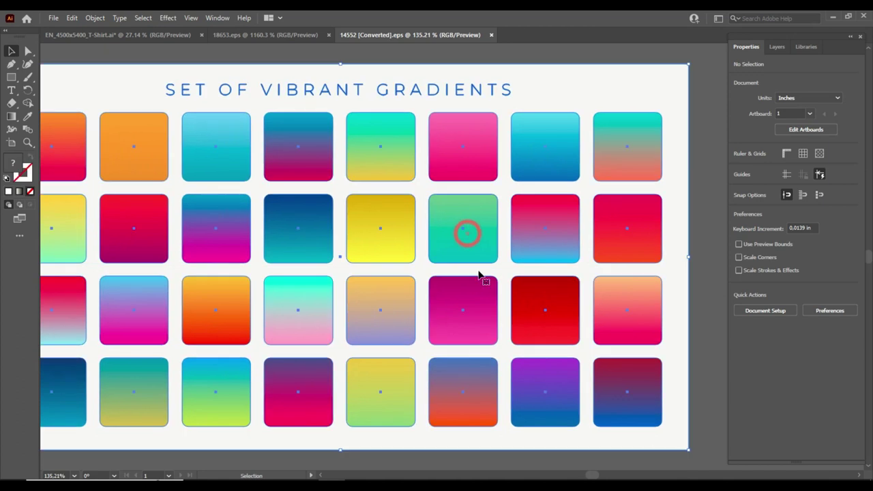
right_click(473, 230)
click(504, 321)
click(507, 462)
Bring the green-to-teal gradient square into the T-shirt file and scale it over the artboard
click(474, 232)
mouse_move(473, 232)
mouse_down()
mouse_move(184, 36)
mouse_move(572, 153)
mouse_move(725, 445)
mouse_move(651, 393)
mouse_up()
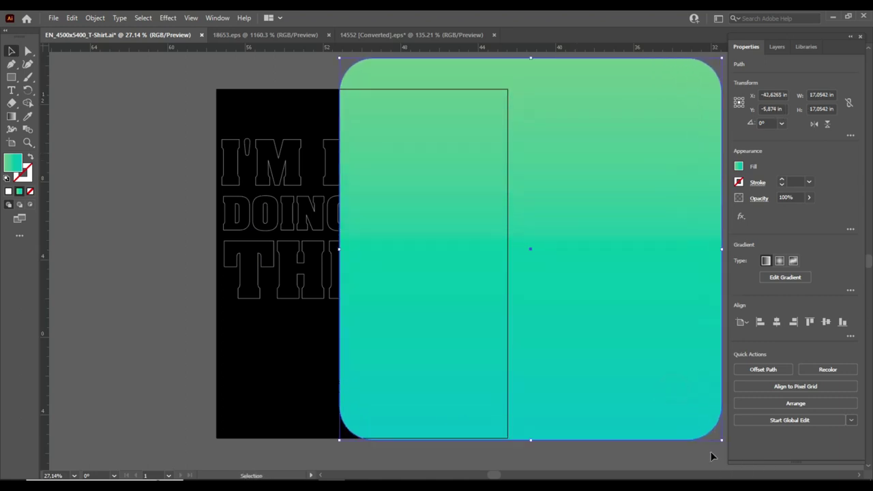
drag(651, 392, 545, 332)
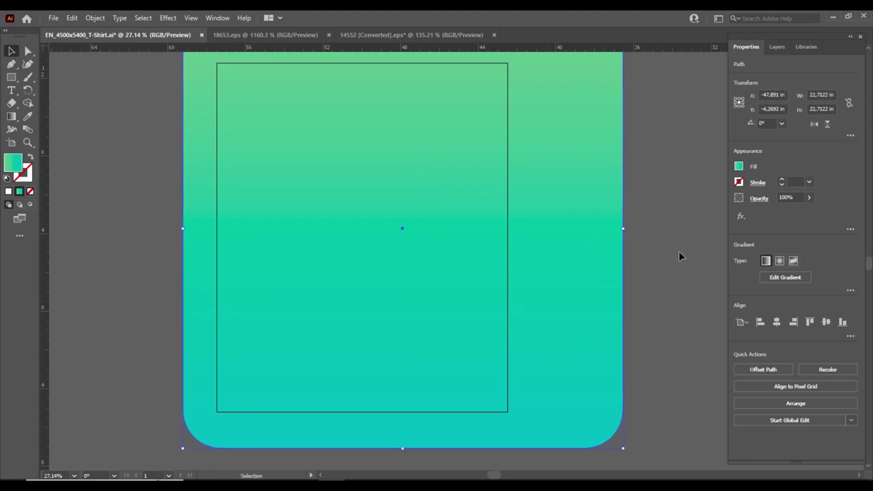
click(718, 18)
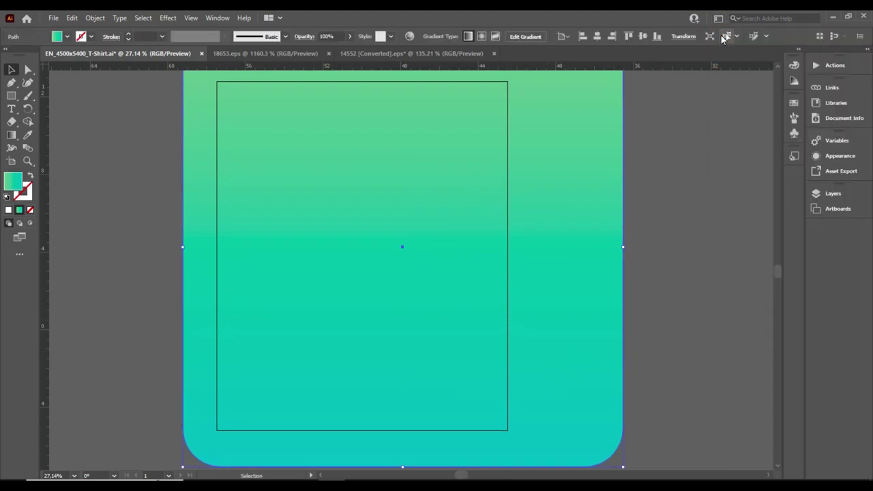
click(793, 102)
drag(616, 140, 727, 139)
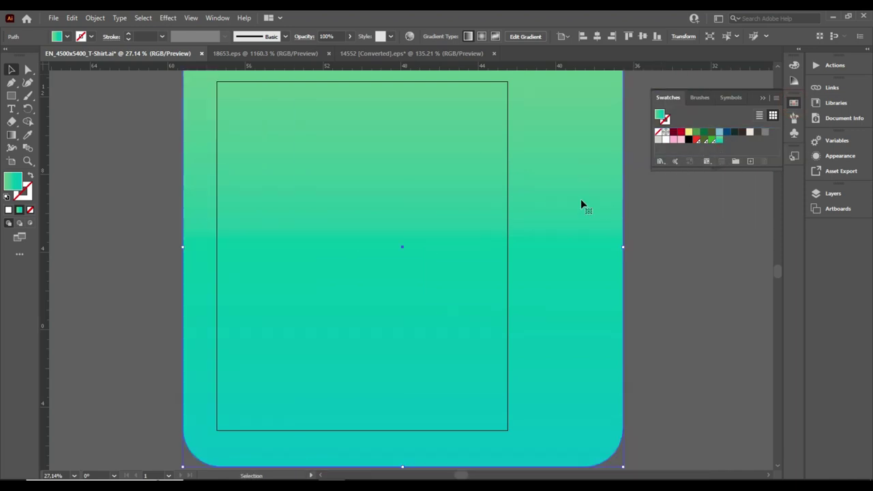
Expand the gradient square and save it as a new swatch
click(94, 18)
click(116, 144)
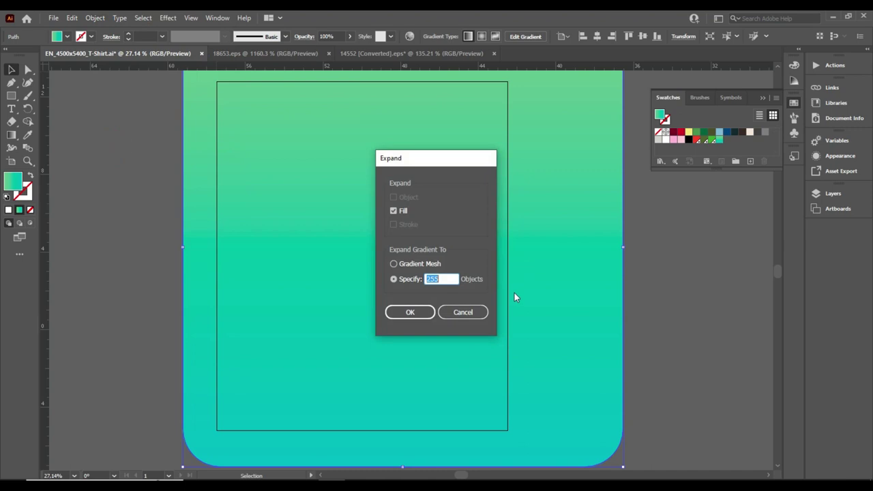
click(414, 313)
drag(574, 198, 730, 147)
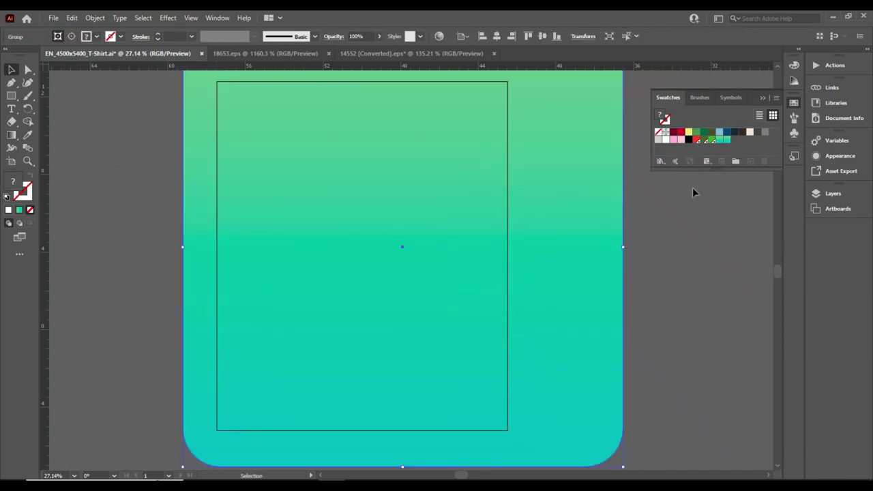
Delete the gradient group and group the three text lines together
click(682, 205)
click(575, 192)
key(Delete)
click(461, 174)
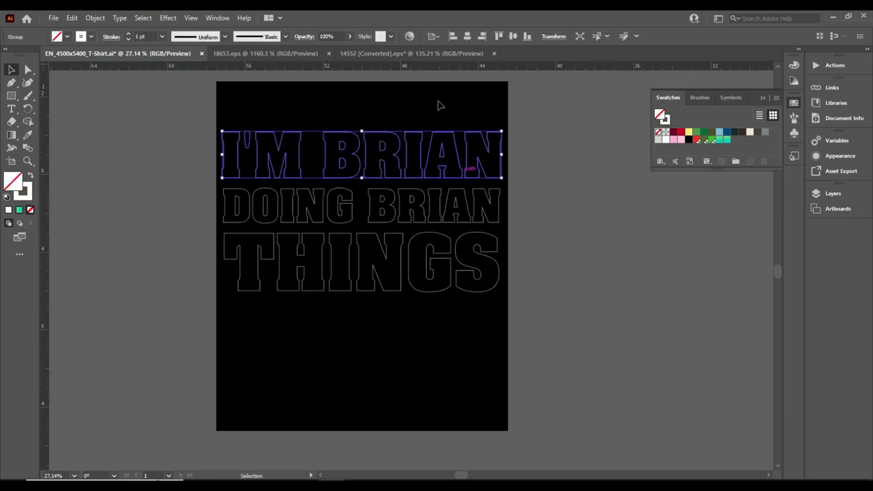
drag(439, 105, 439, 326)
right_click(427, 242)
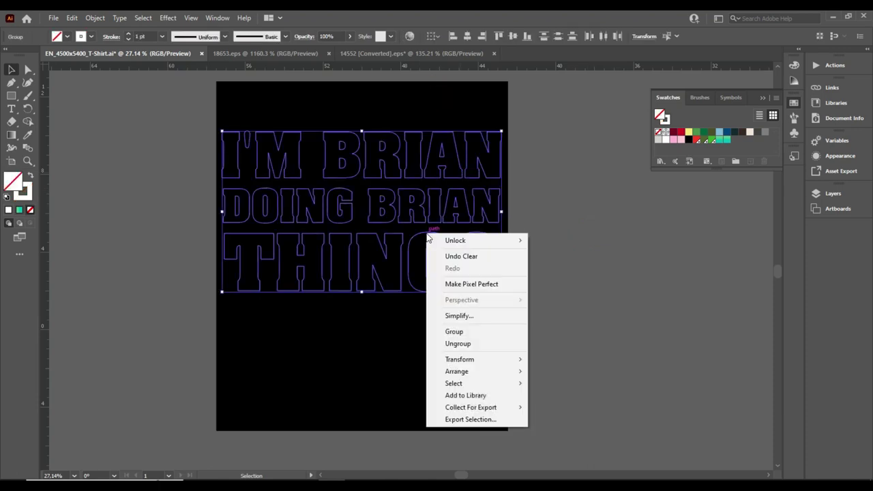
click(458, 331)
Fill the grouped lettering with the teal gradient swatch
click(530, 205)
click(474, 176)
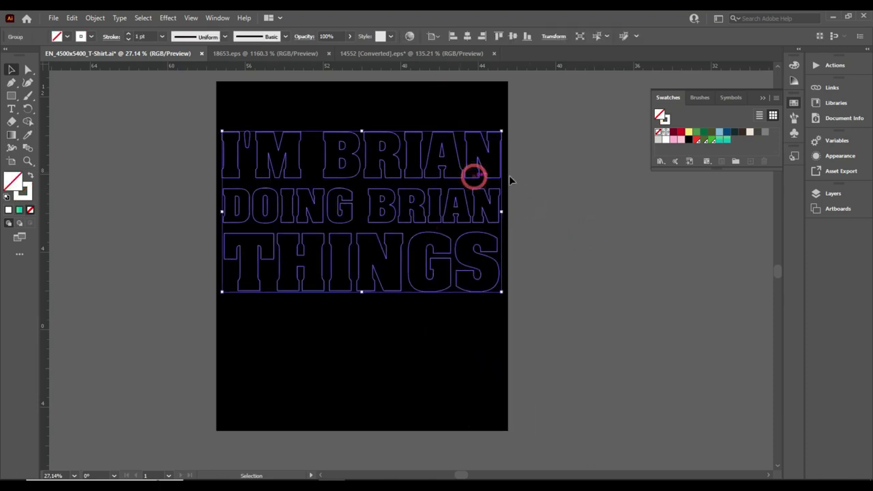
click(727, 141)
click(575, 233)
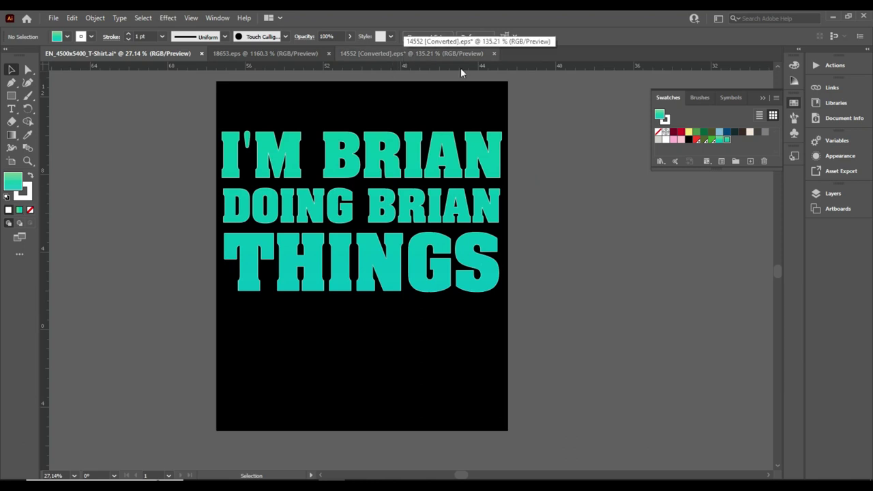
Undo to restore the gradient square, then rescale and reposition it
key(a)
key(ctrl+z)
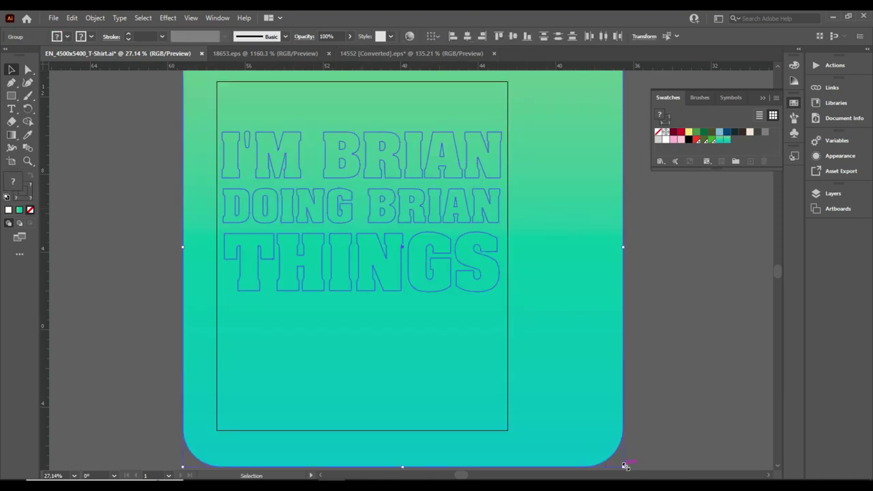
drag(624, 466, 562, 369)
click(690, 318)
click(597, 351)
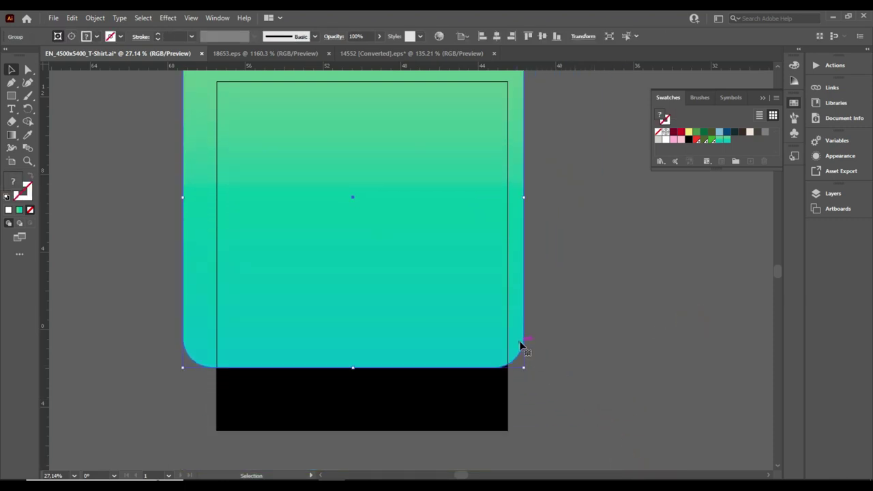
drag(520, 346, 559, 381)
Apply an Object menu command to the gradient, then delete the gradient rectangle
click(94, 18)
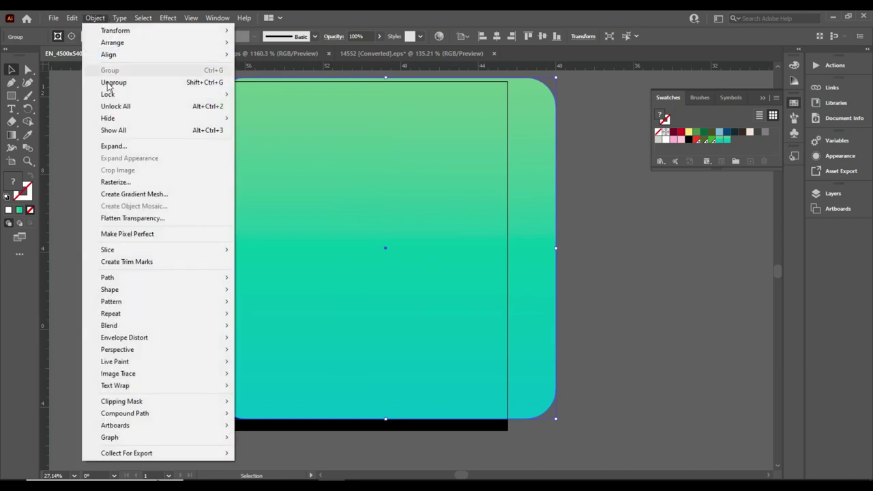
click(129, 148)
drag(546, 216, 732, 152)
key(ctrl+z)
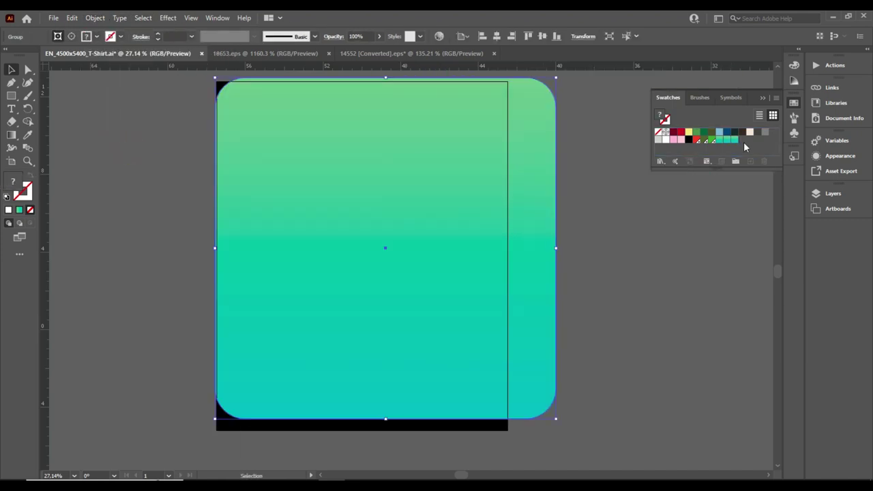
key(Delete)
Fill the lettering with the teal gradient swatch and nudge it slightly down
click(472, 269)
shift+click(387, 147)
right_click(387, 159)
click(571, 241)
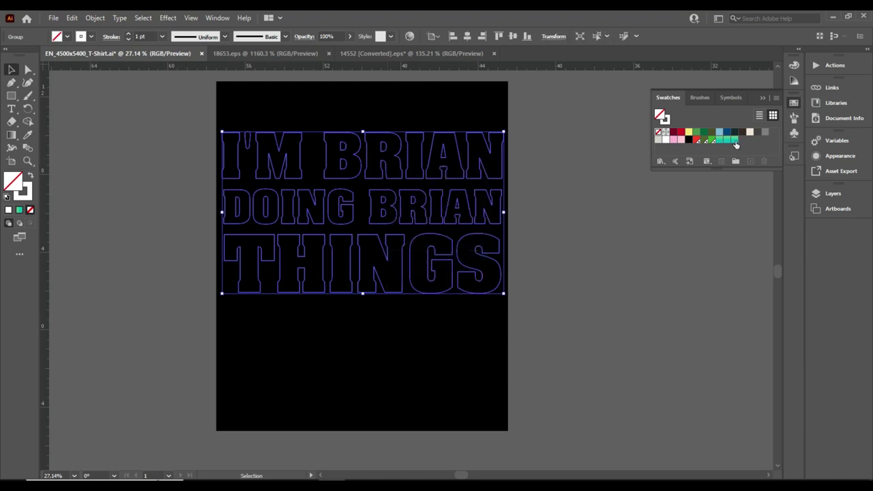
click(734, 140)
click(545, 239)
drag(375, 277, 373, 289)
Switch to the Essentials workspace and deselect the text group
click(717, 19)
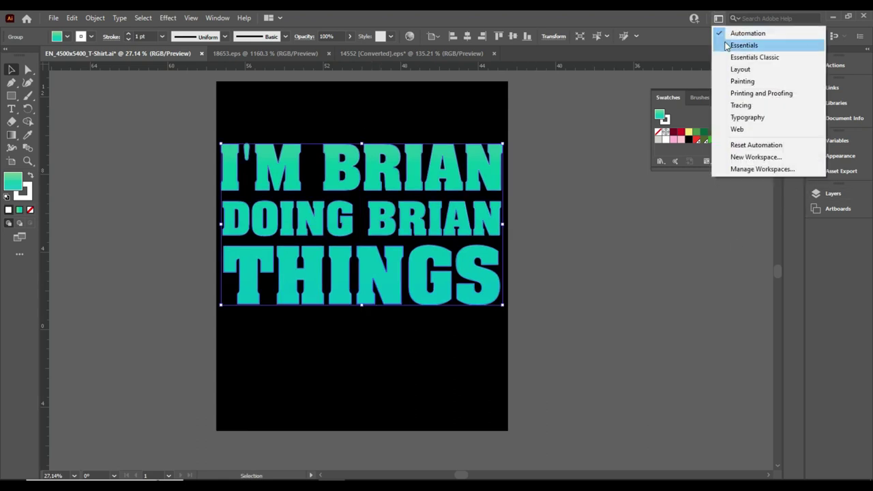
click(736, 43)
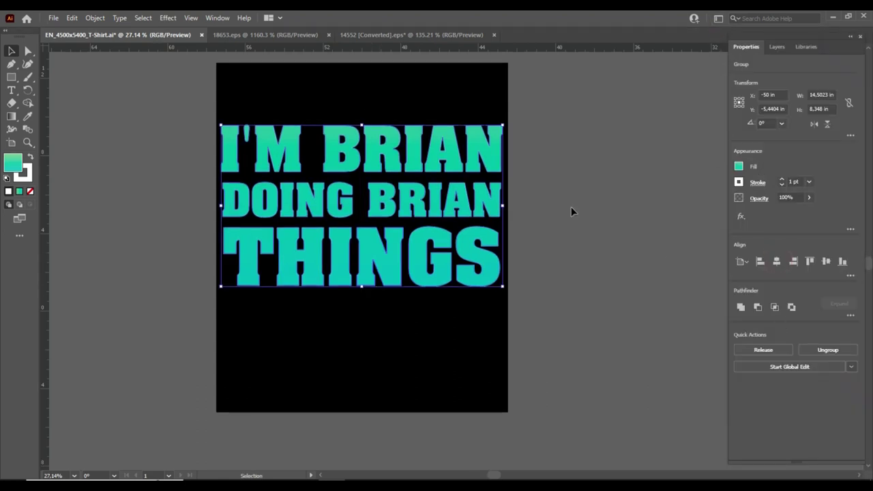
click(571, 210)
Ungroup the 18653.eps halftone, delete its white background and drag it into the T-shirt file
click(273, 34)
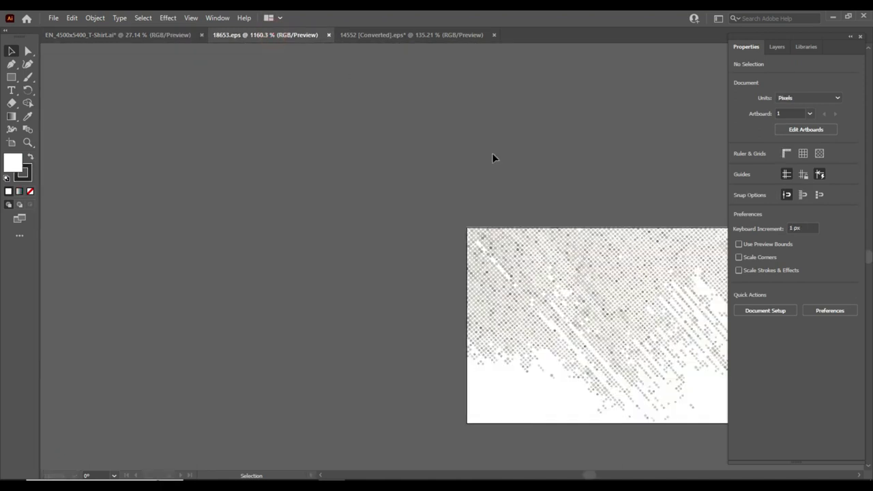
drag(538, 253, 393, 207)
right_click(394, 208)
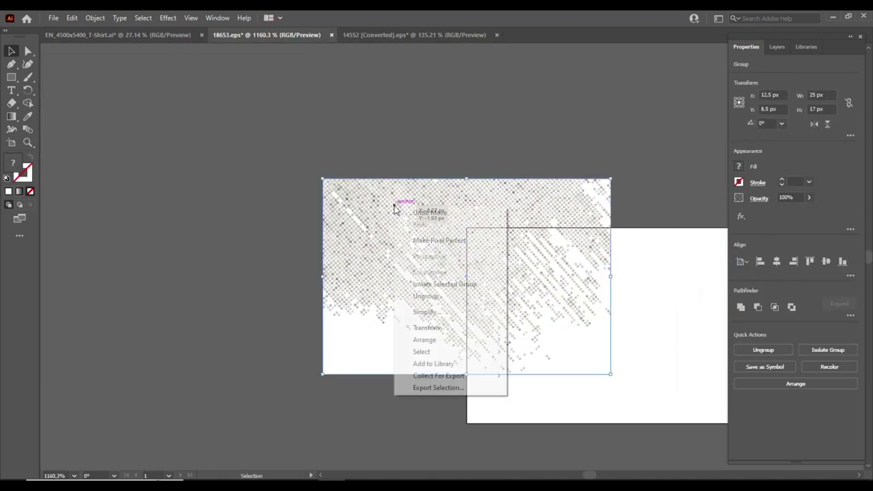
click(433, 296)
click(354, 359)
key(Delete)
mouse_move(382, 213)
mouse_down()
mouse_move(382, 232)
mouse_move(530, 353)
mouse_move(577, 321)
mouse_up()
Enlarge and rotate the halftone 270° on the right, with a mirrored copy on the left
drag(378, 181, 339, 155)
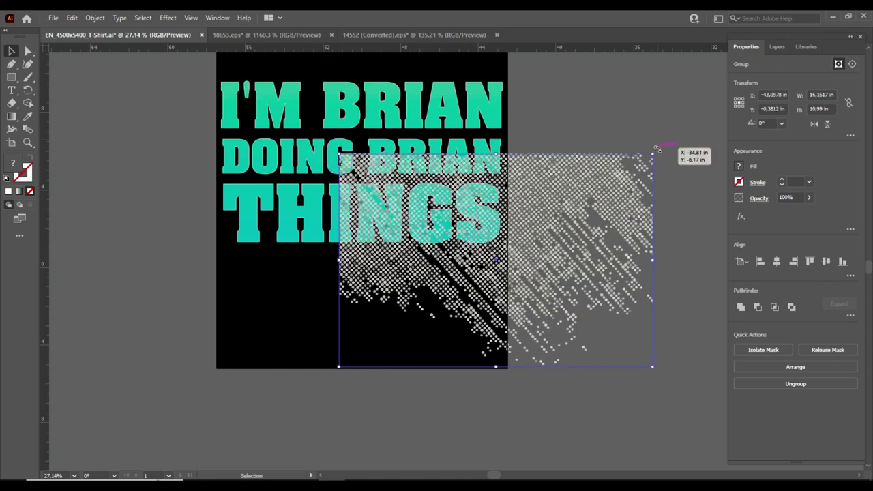
drag(658, 148, 566, 416)
mouse_move(577, 263)
mouse_down()
mouse_move(564, 181)
mouse_move(568, 218)
mouse_move(559, 215)
mouse_up()
right_click(559, 215)
mouse_move(592, 332)
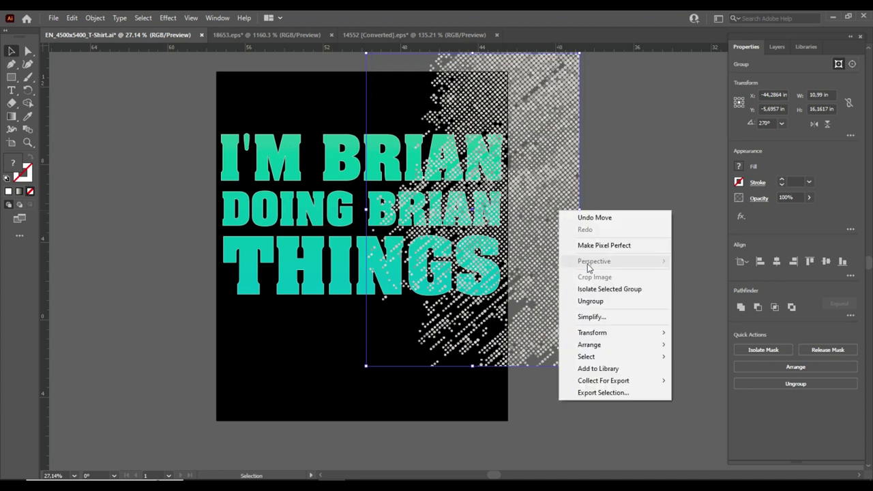
click(699, 372)
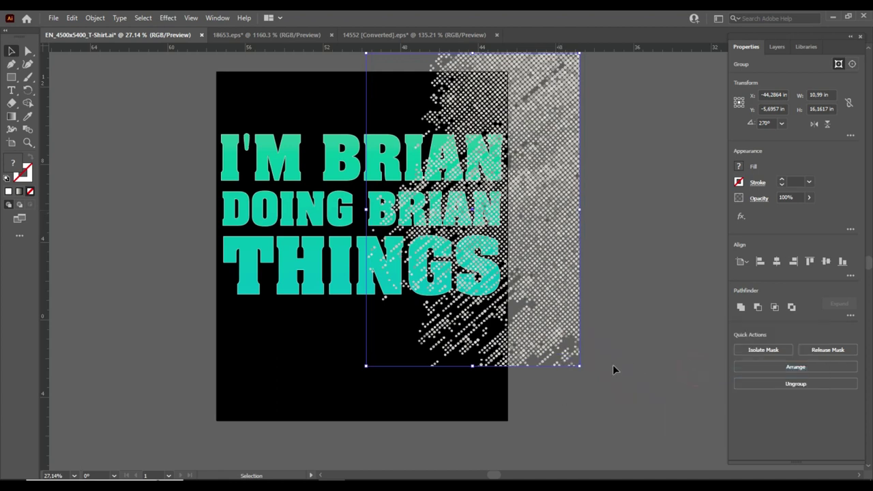
click(475, 309)
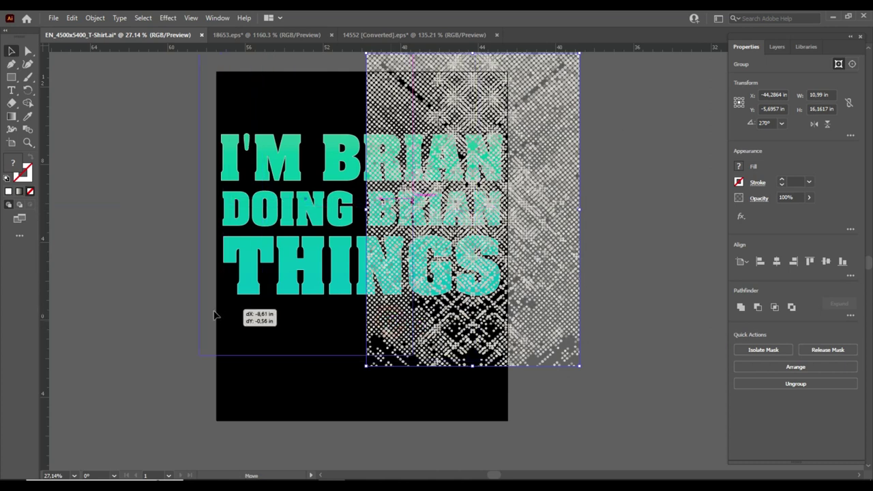
mouse_move(390, 319)
mouse_down()
mouse_move(219, 327)
mouse_move(149, 348)
mouse_up()
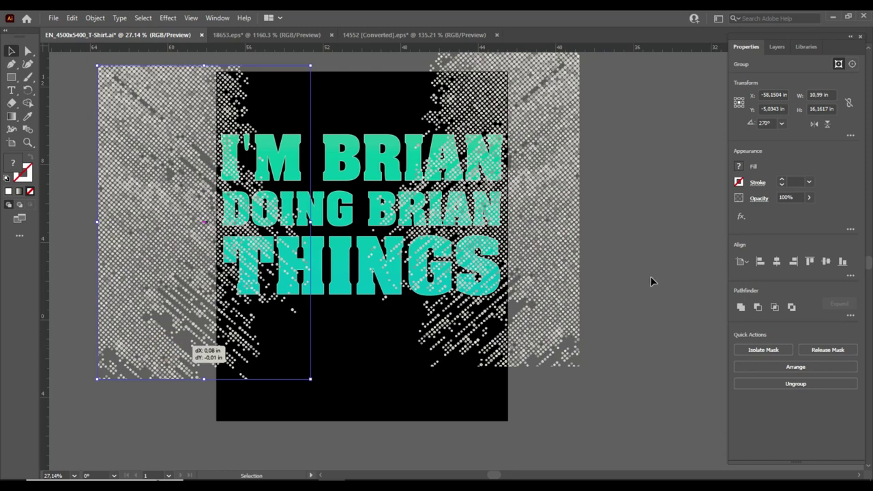
Select both halftone textures together
click(650, 277)
click(567, 305)
shift+click(143, 312)
right_click(143, 312)
click(376, 330)
click(618, 235)
drag(164, 228, 172, 220)
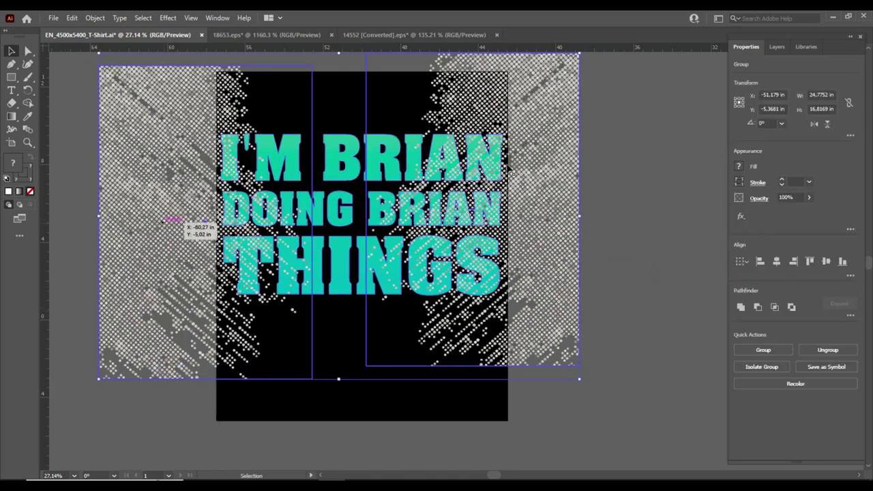
click(718, 18)
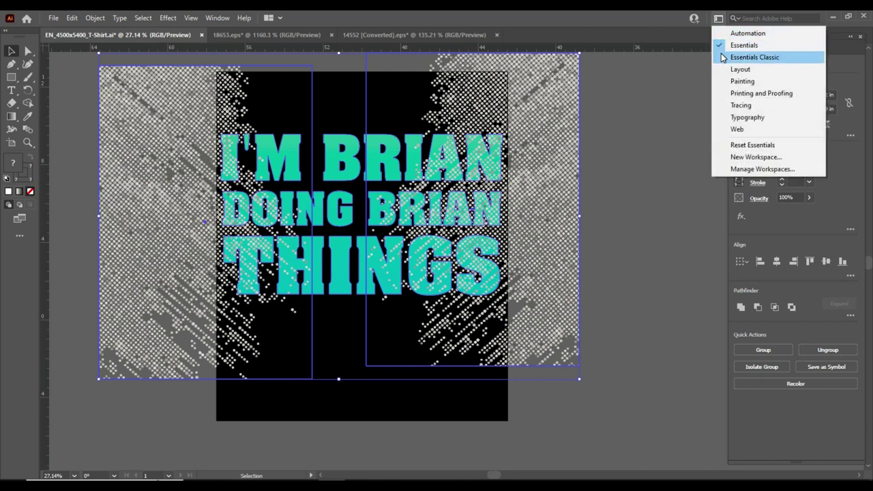
In Essentials Classic, apply the halftones as an unclipped, inverted opacity mask on the lettering
click(750, 59)
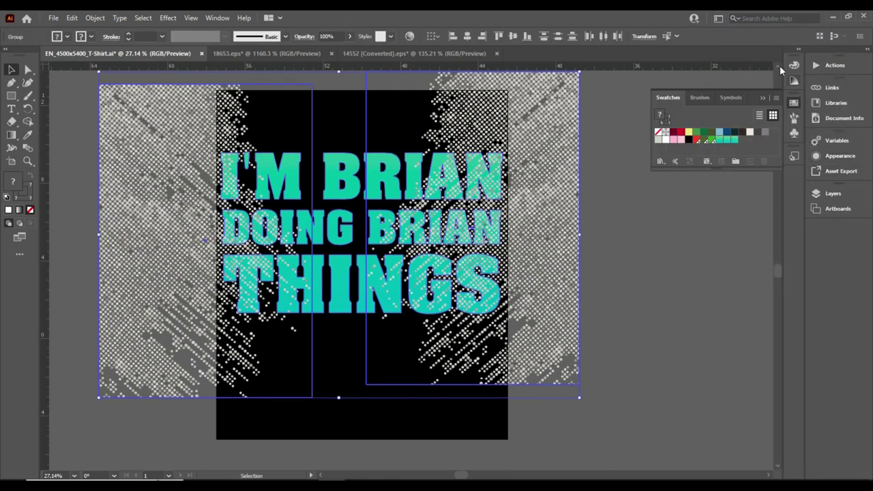
click(718, 17)
click(750, 57)
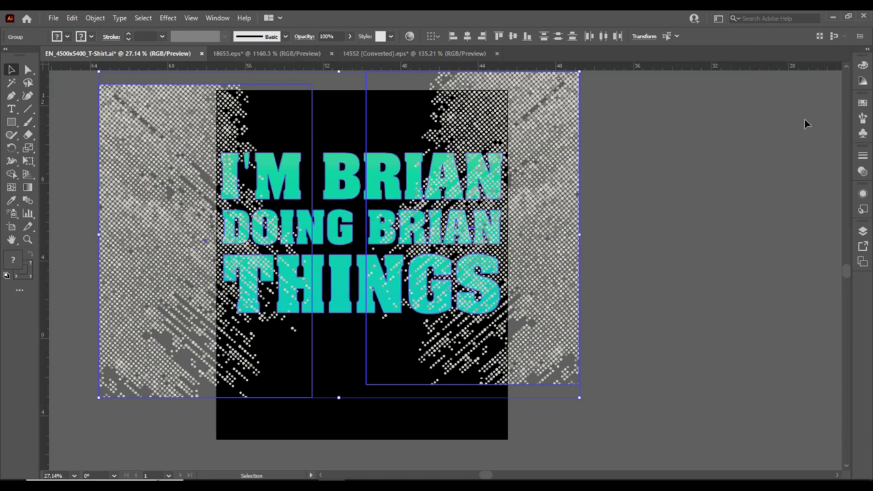
click(861, 171)
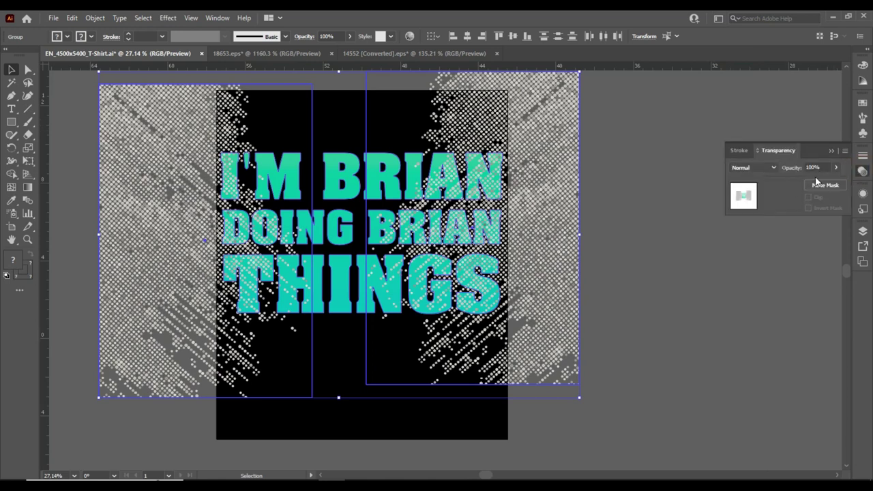
click(824, 186)
click(809, 198)
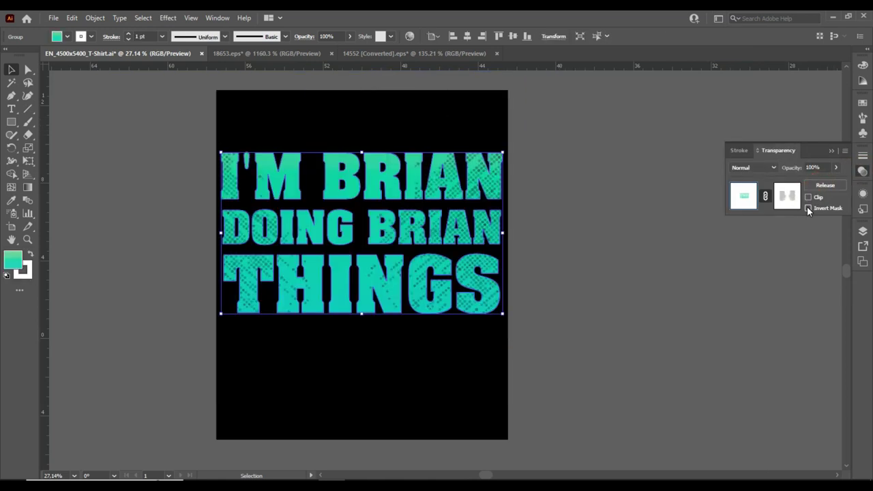
click(590, 236)
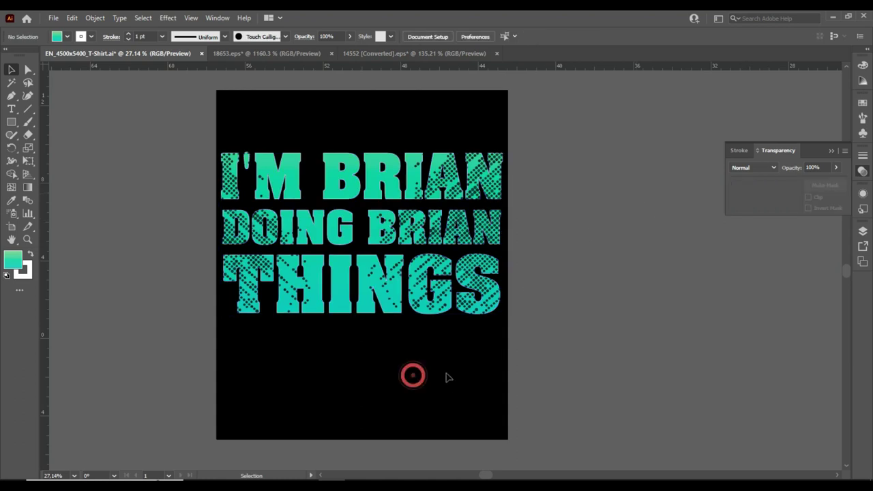
Scale the distressed lettering group up slightly
click(487, 311)
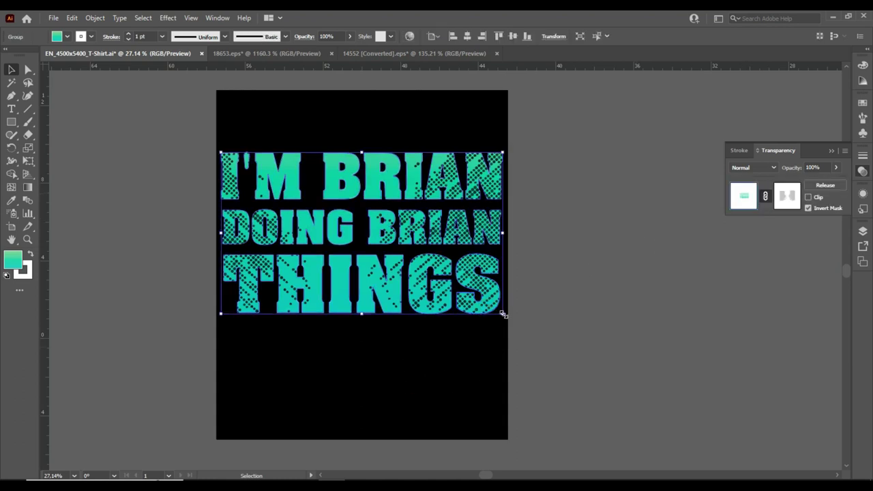
drag(502, 314, 507, 323)
drag(448, 338, 431, 336)
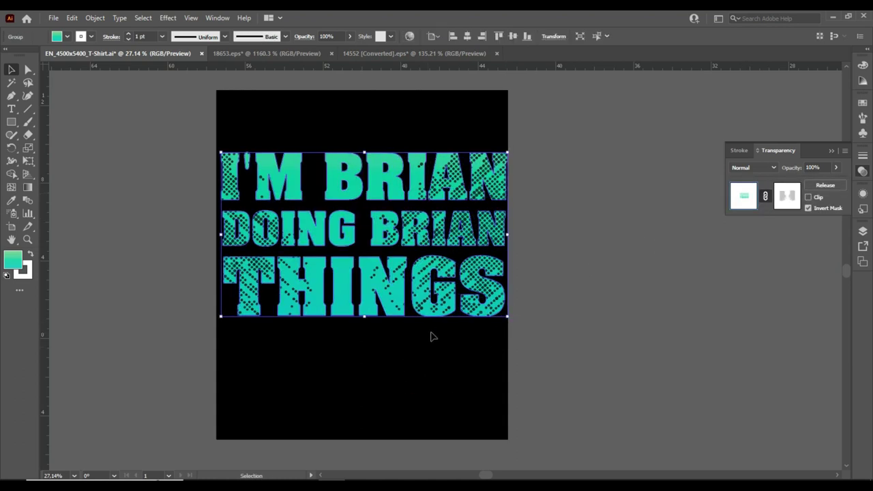
Back in the Essentials workspace, centre the lettering vertically on the artboard
click(716, 19)
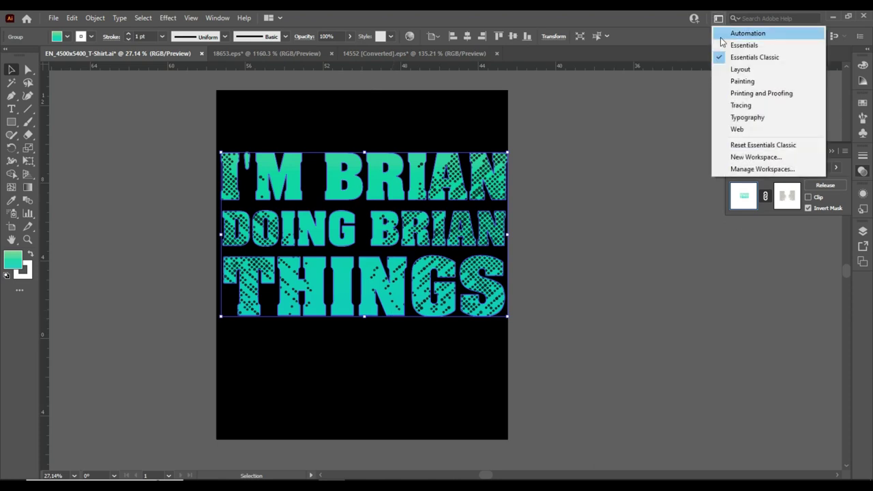
click(725, 44)
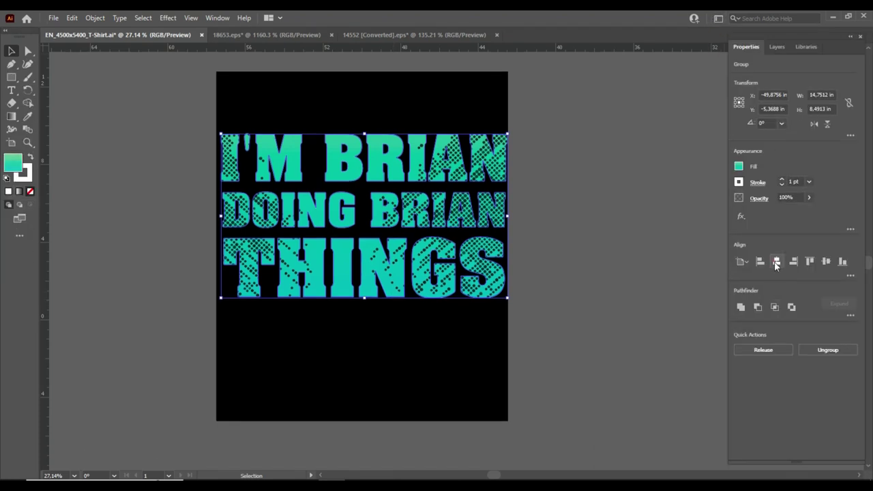
click(826, 263)
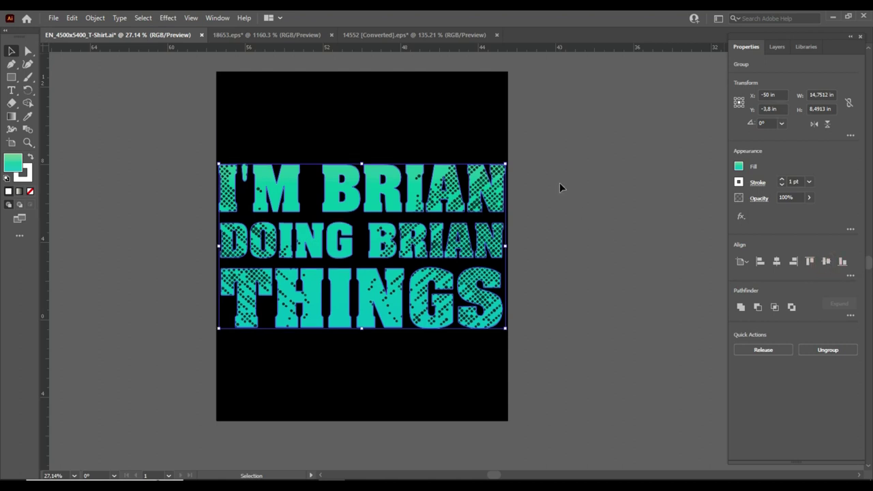
click(132, 142)
Show and unlock all objects, then delete the black background rectangle
click(72, 18)
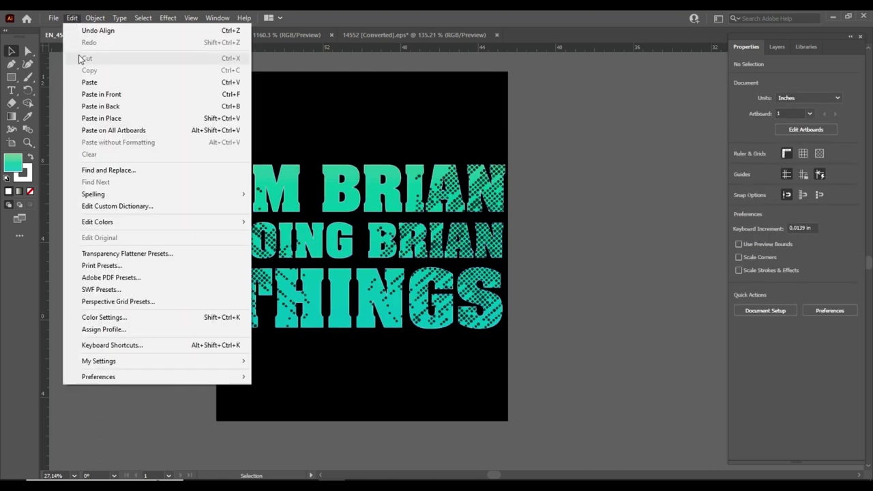
click(112, 129)
click(94, 18)
click(126, 107)
key(Delete)
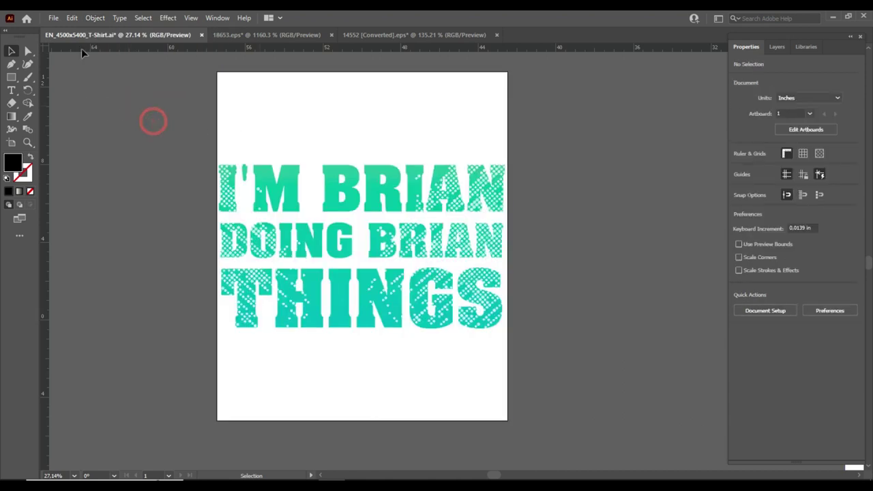
click(53, 18)
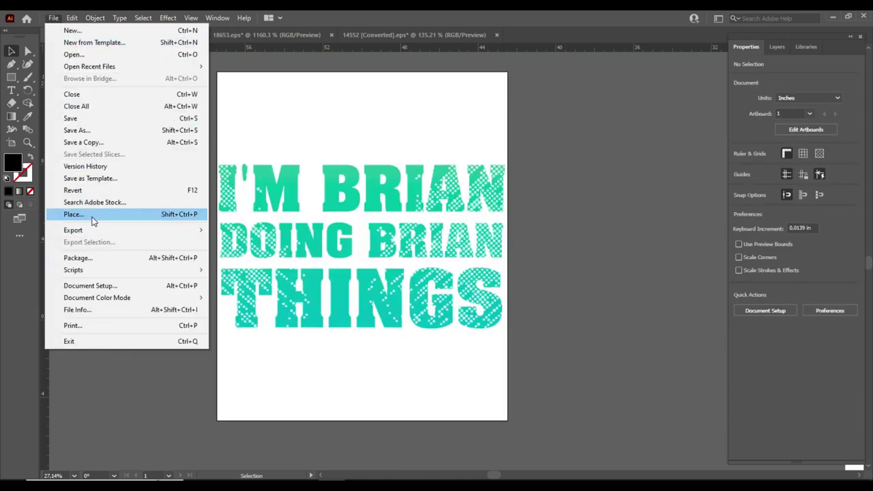
Export the artboard as PNG EN_4500x5400_T-Shirt, then minimize Illustrator to the desktop
click(239, 243)
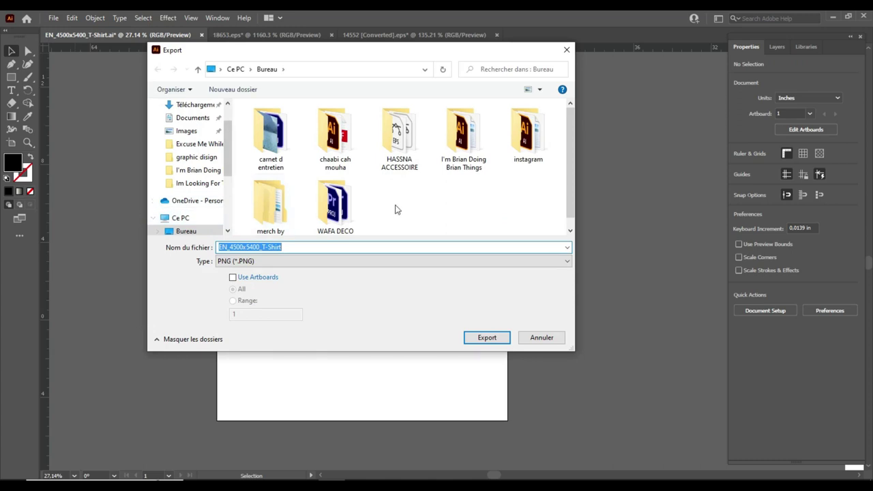
click(232, 276)
click(470, 336)
click(396, 362)
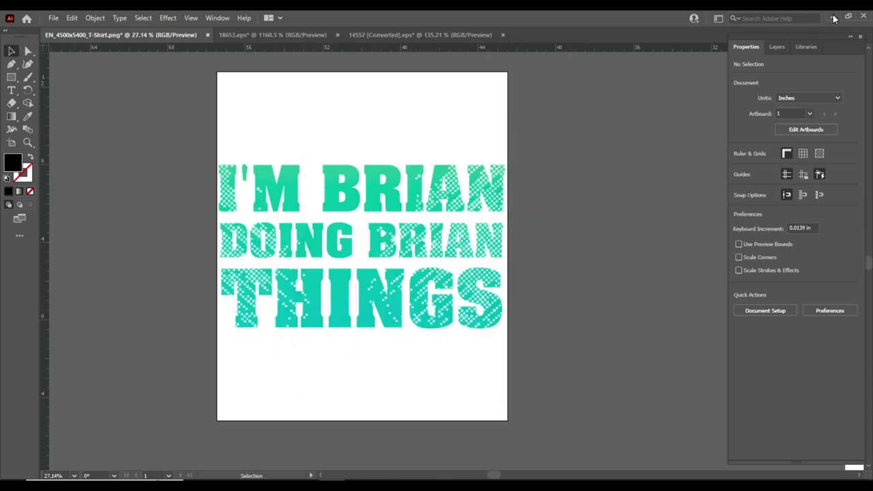
click(834, 16)
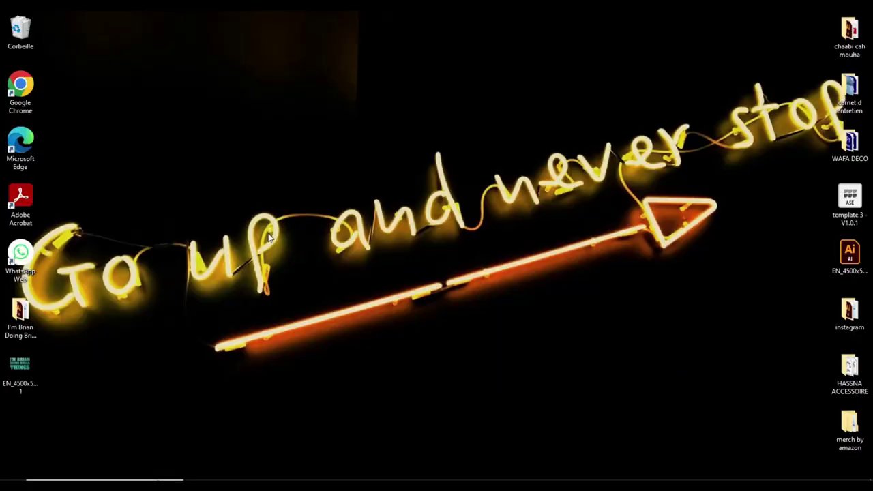